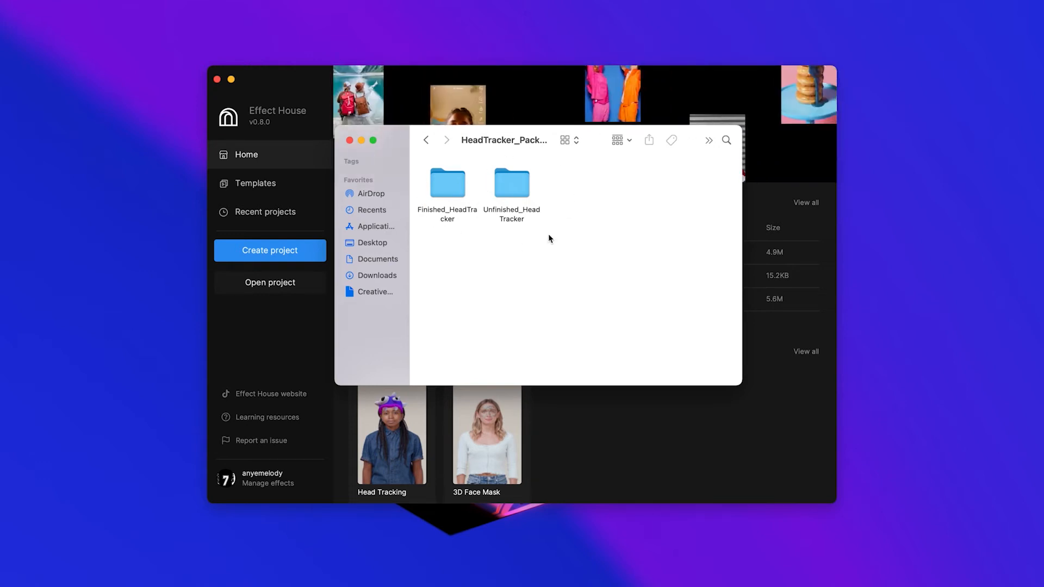
Open the Unfinished_HeadTracker project from the HeadTracker_Packages folder.
left_click(314, 284)
left_click(370, 170)
double_click(370, 170)
left_click(438, 159)
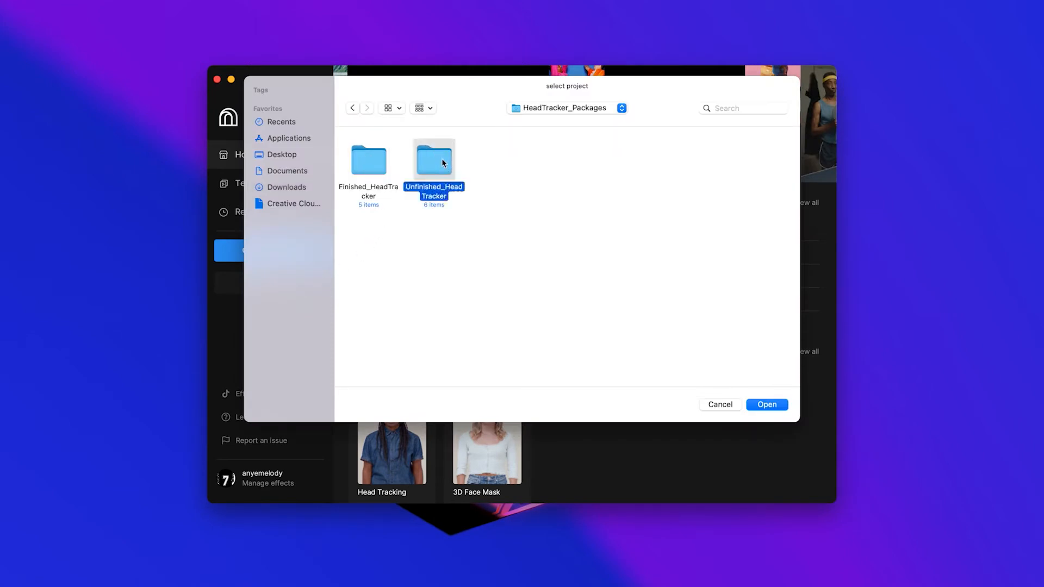
left_click(766, 405)
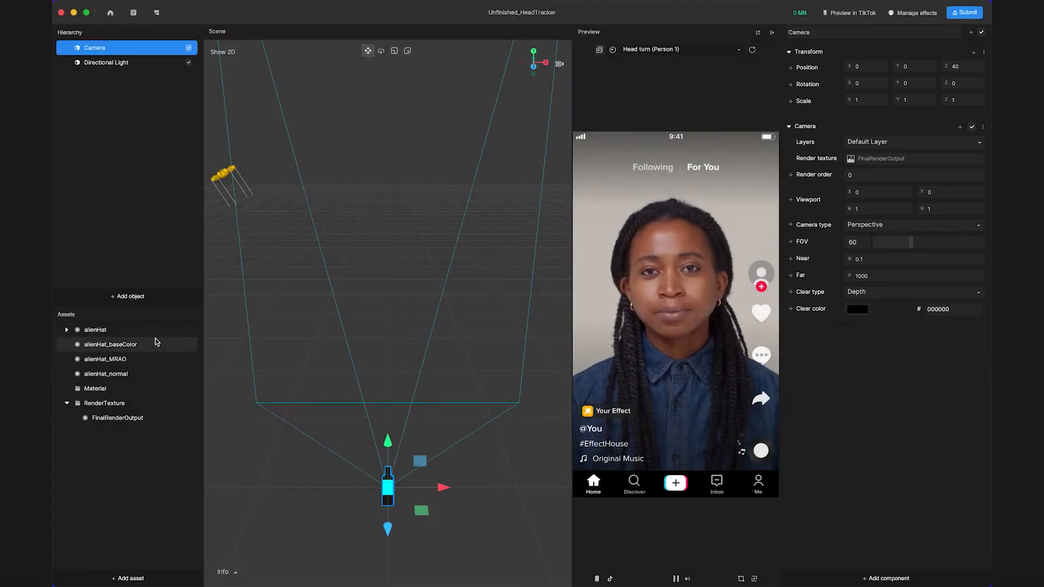
Examine the alienHat model's import settings and its baseColor, MRAO and normal texture assets.
left_click(144, 332)
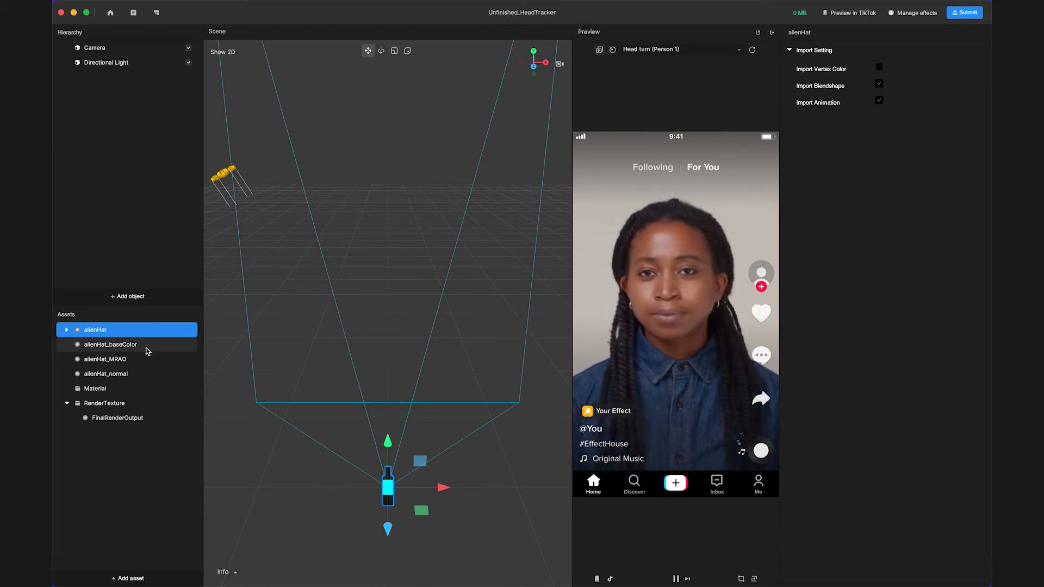
left_click(147, 347)
left_click(149, 361)
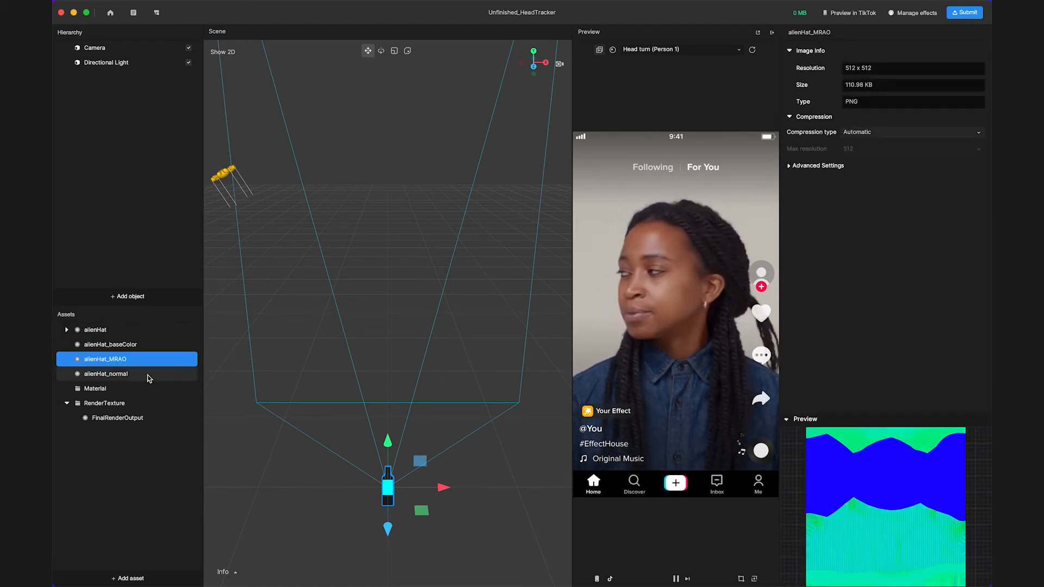
left_click(149, 375)
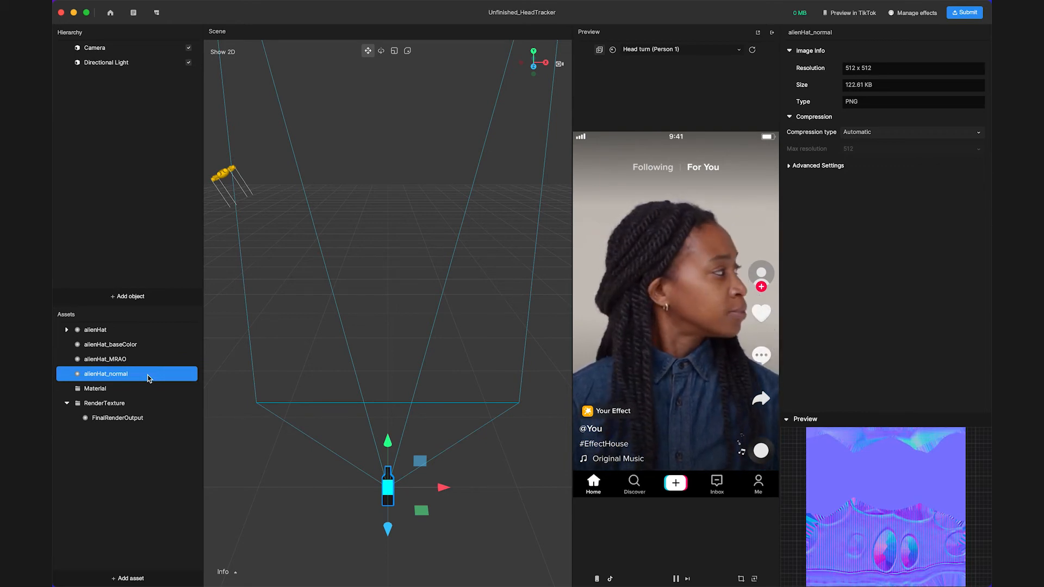
left_click(400, 365)
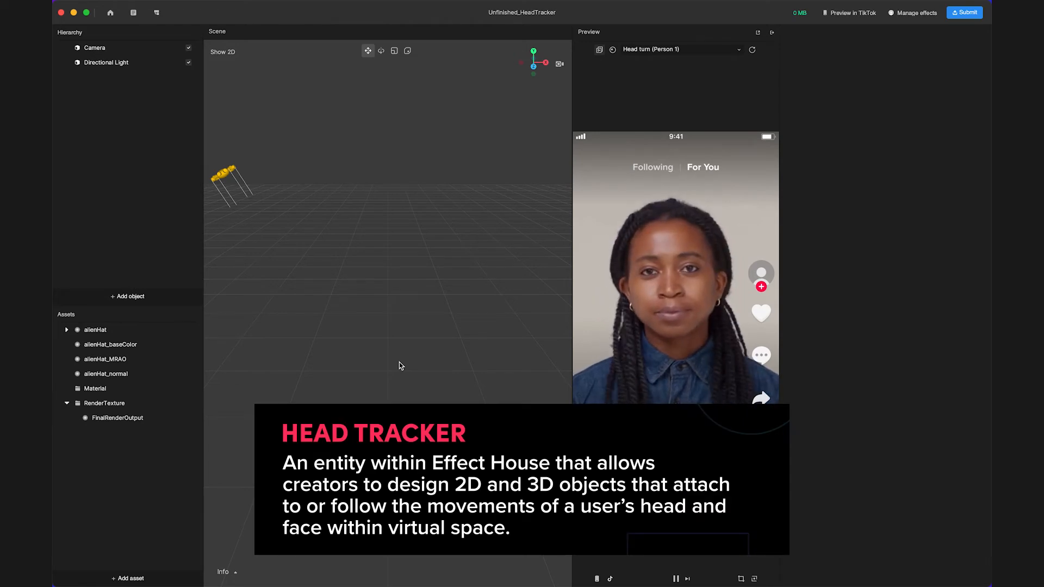
Add a Head Tracker AR tracking object to the scene and select its Head child.
left_click(159, 295)
mouse_move(175, 258)
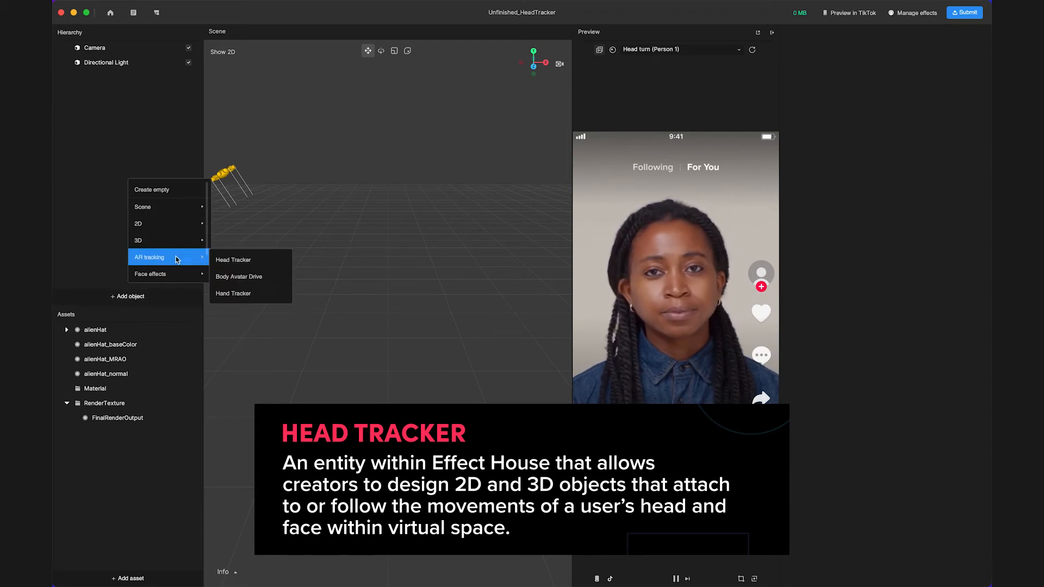
left_click(228, 262)
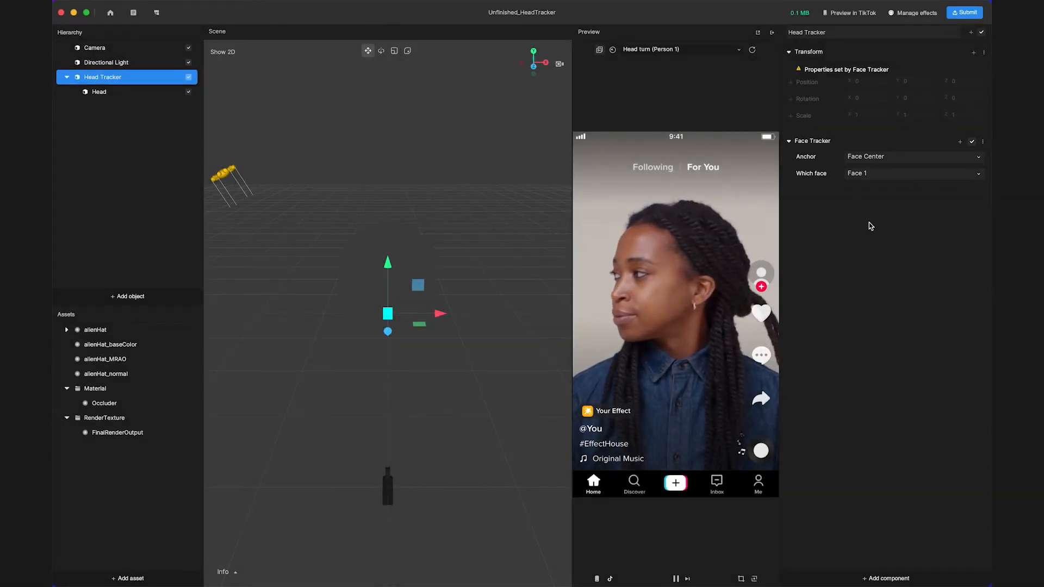
left_click(170, 96)
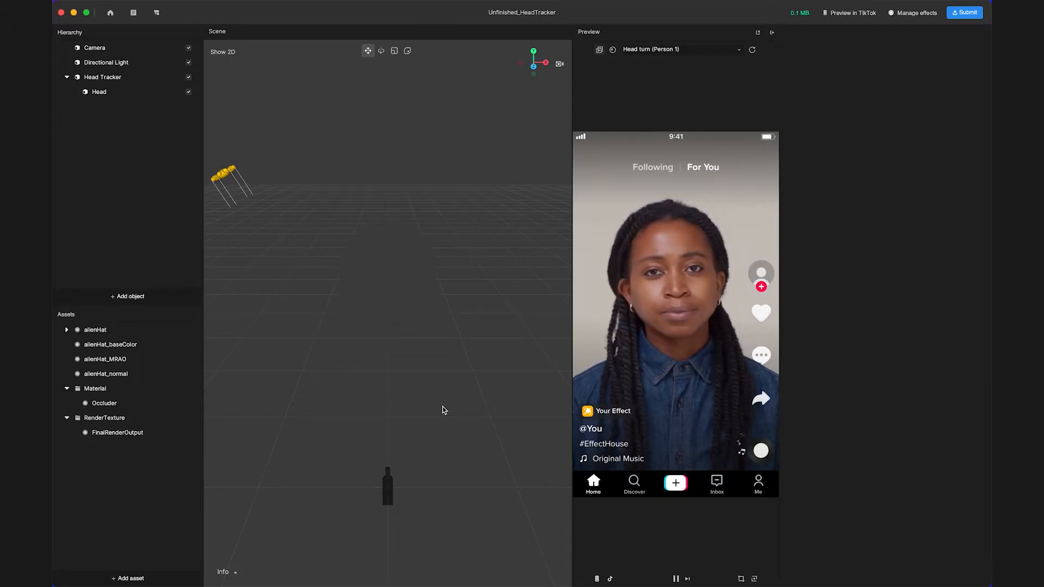
Place the alienHat model in the scene as a child of the Head Tracker.
left_click(175, 330)
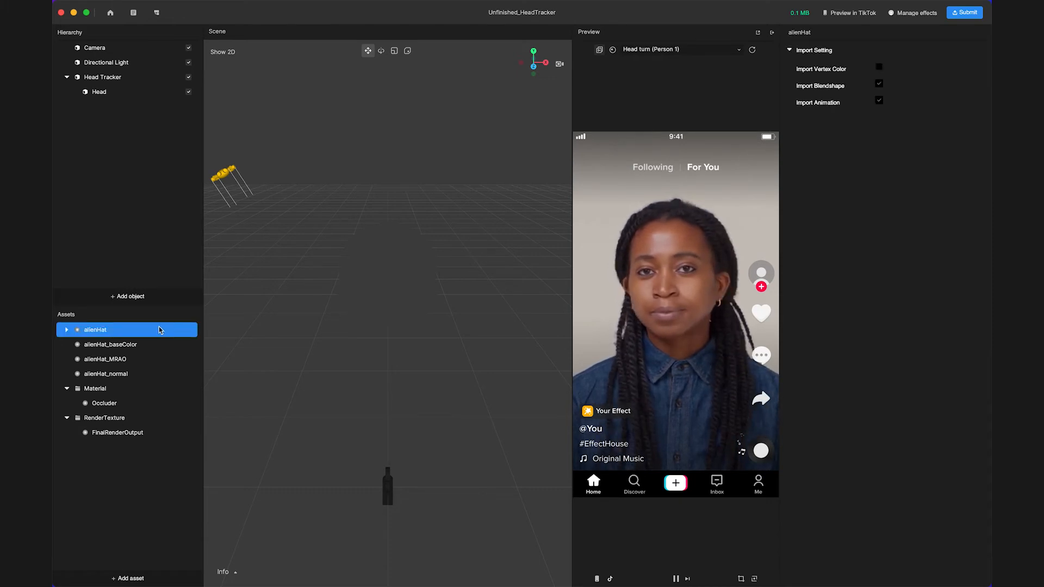
left_click_drag(136, 330, 115, 81)
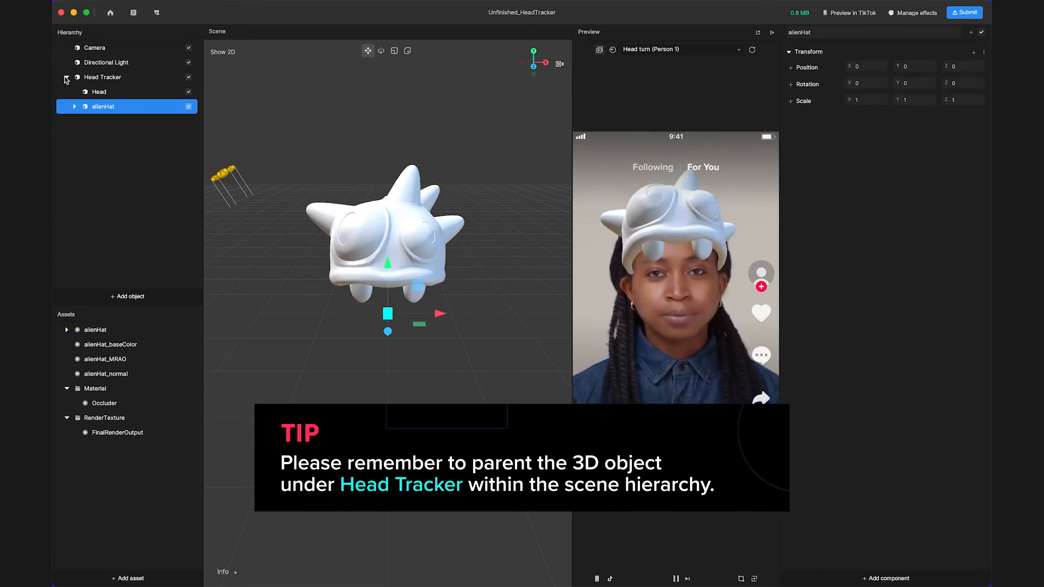
left_click(66, 77)
left_click(66, 77)
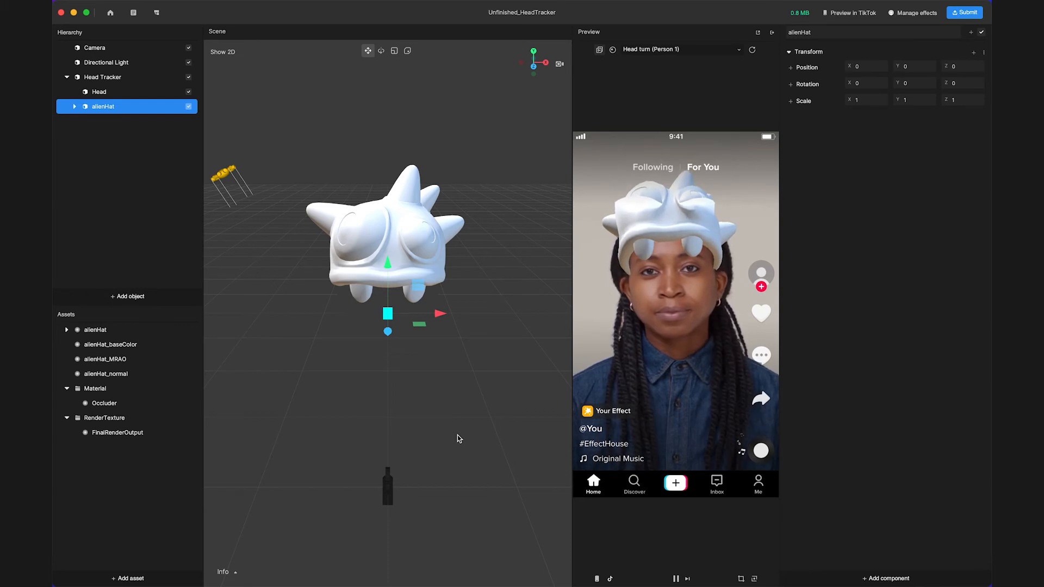
Try the Animaz0_idle playback on alienHat's SkeletonAndRenderRoot, and switch the playback to Animaz1_sneeze.
left_click(75, 107)
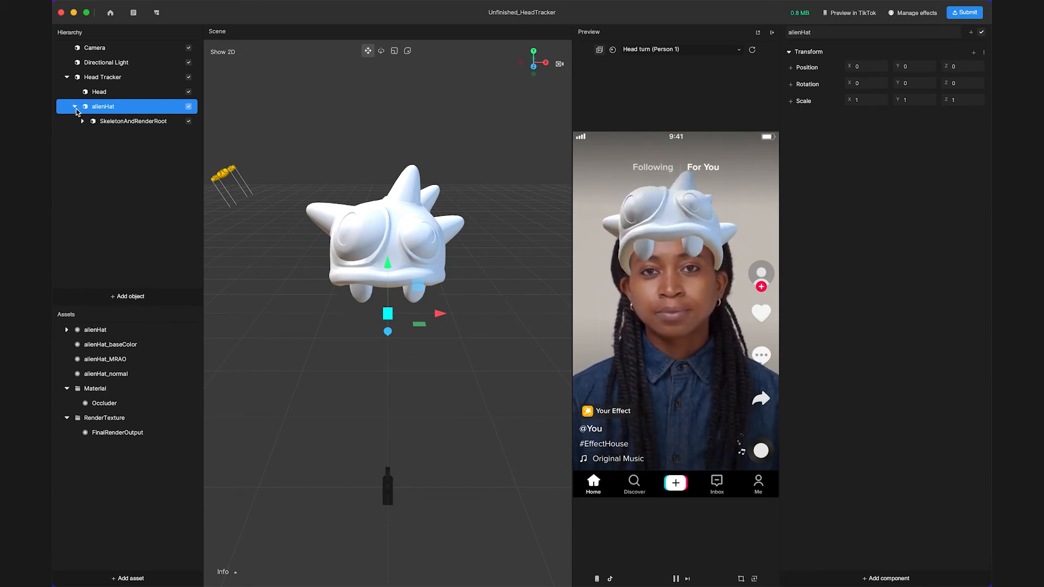
left_click(108, 125)
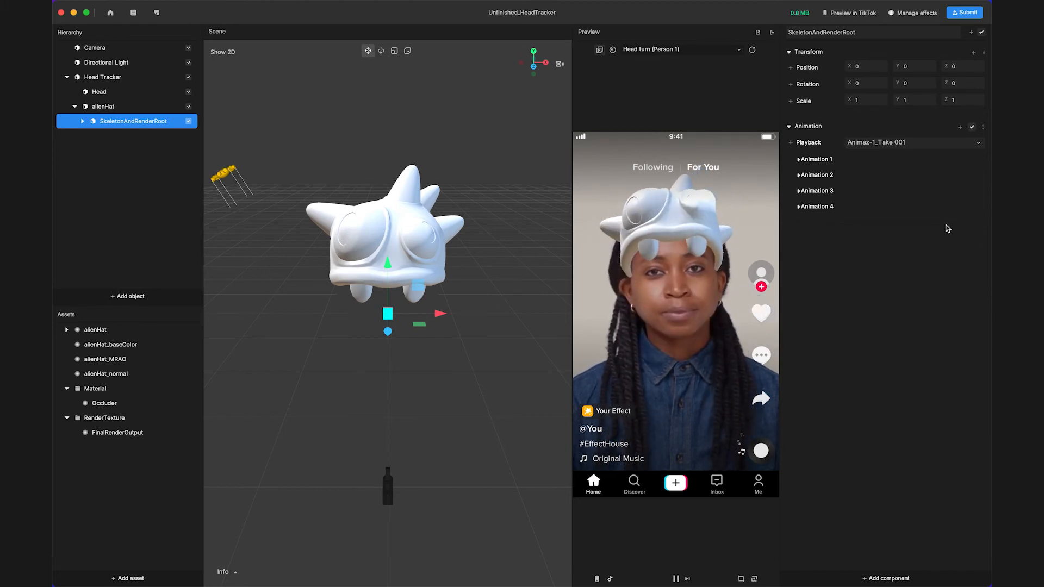
left_click(906, 143)
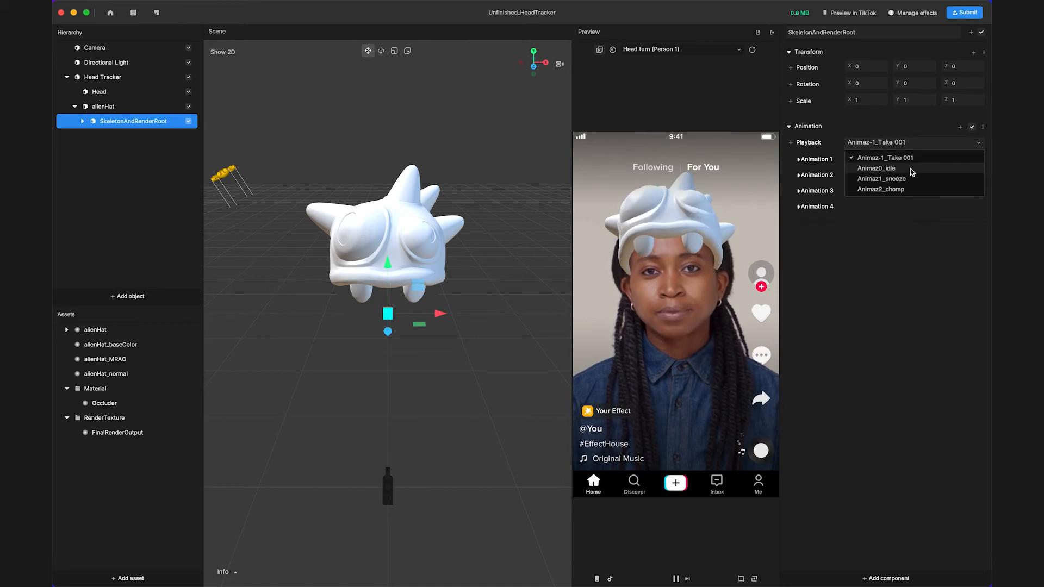
left_click(909, 169)
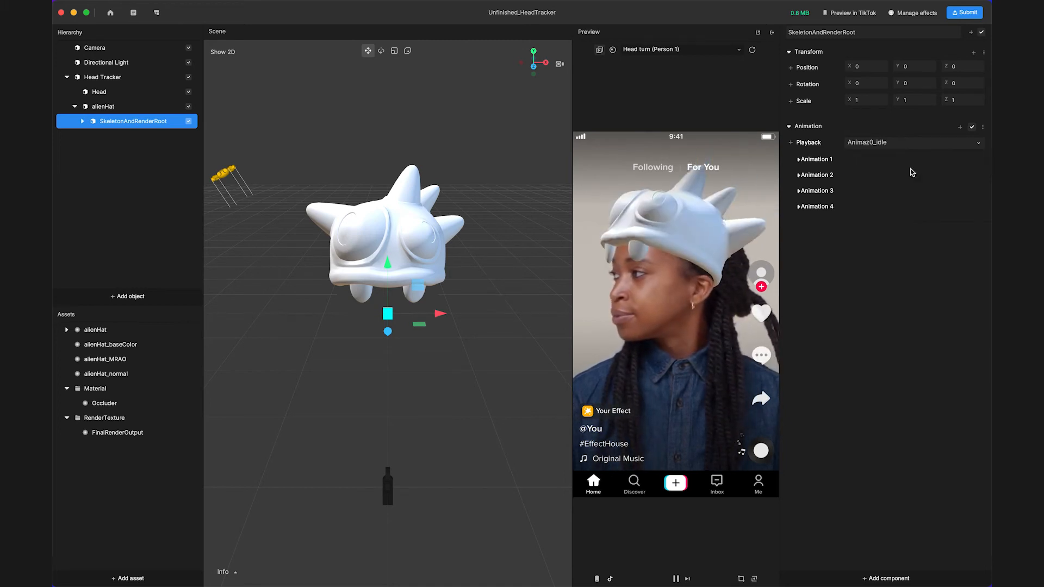
left_click(901, 142)
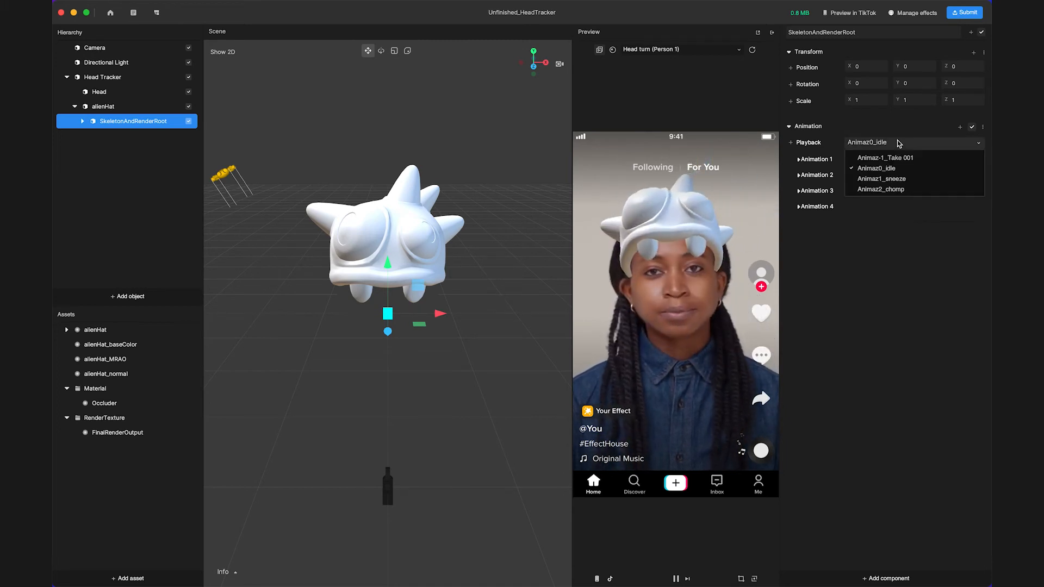
left_click(912, 180)
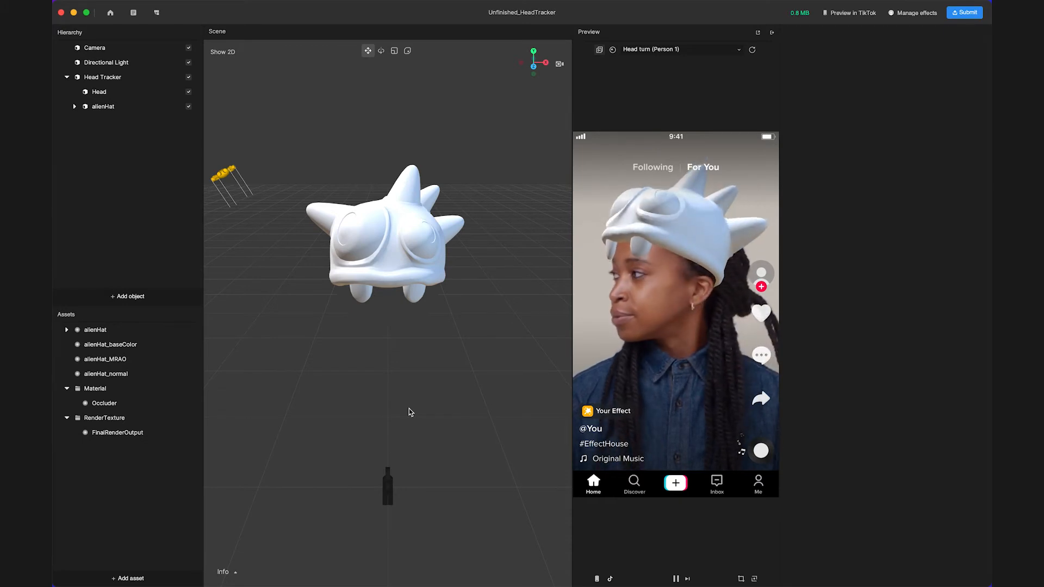
Create a Standard PBR material in the project assets.
left_click(157, 581)
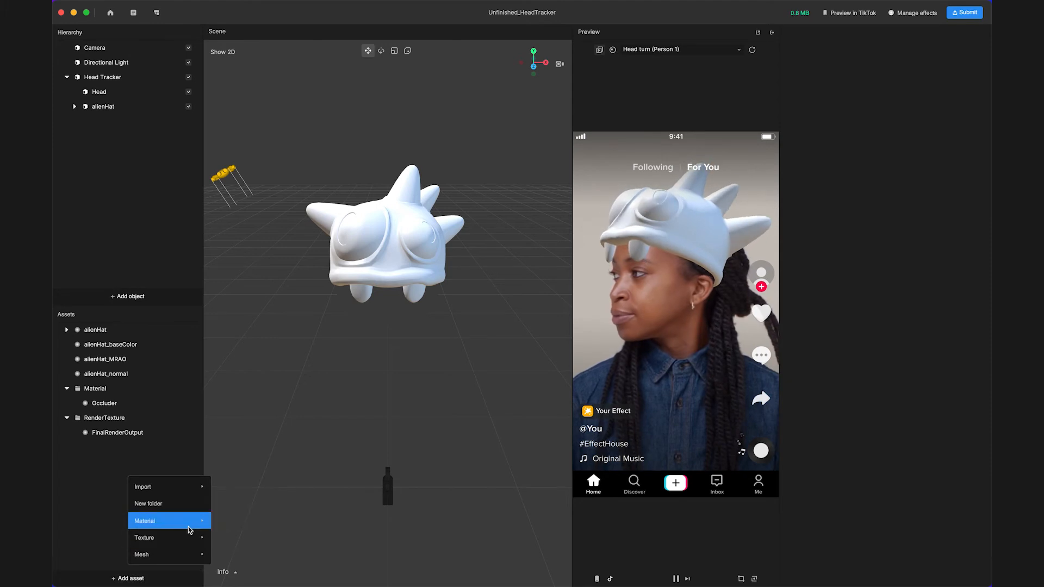
mouse_move(191, 523)
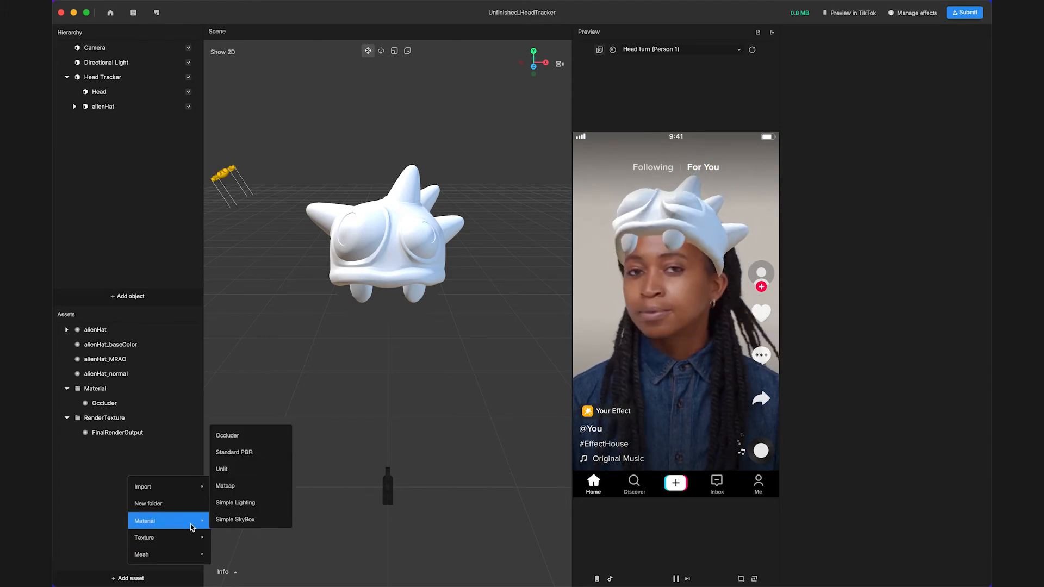
left_click(242, 455)
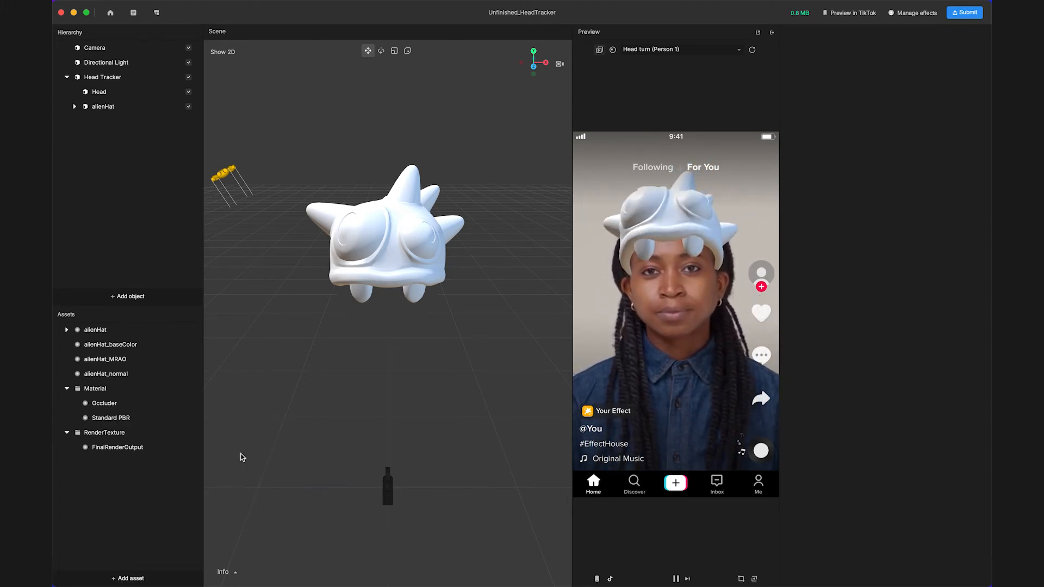
Rename the Standard PBR material as alienHat_mat.
left_click(161, 417)
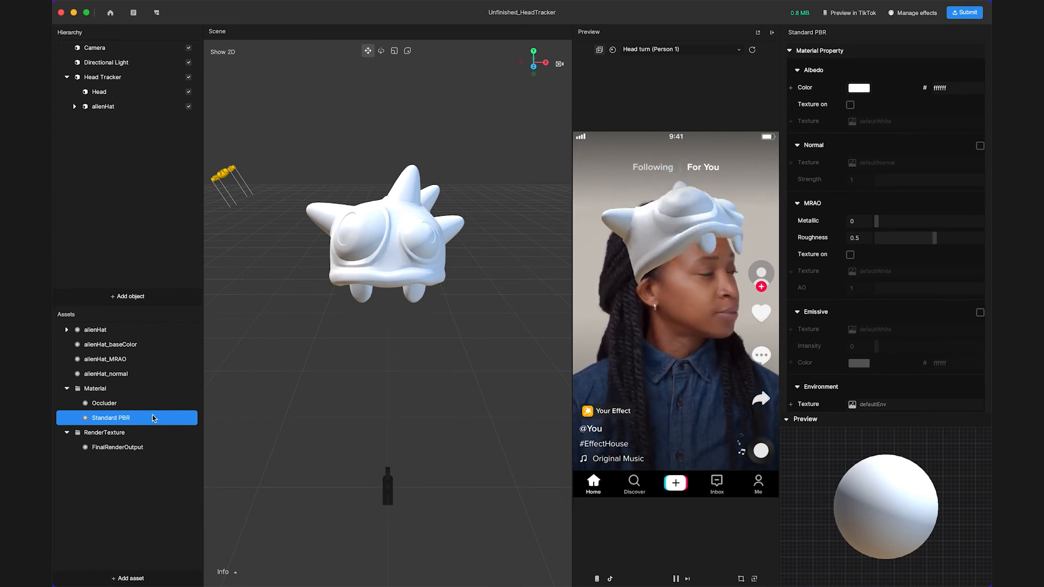
right_click(152, 417)
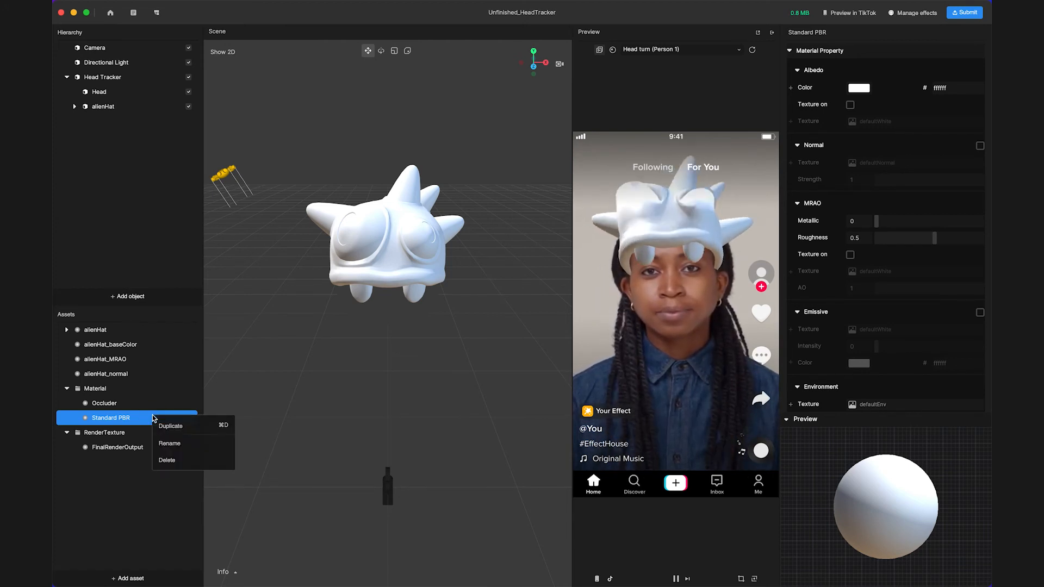
left_click(169, 444)
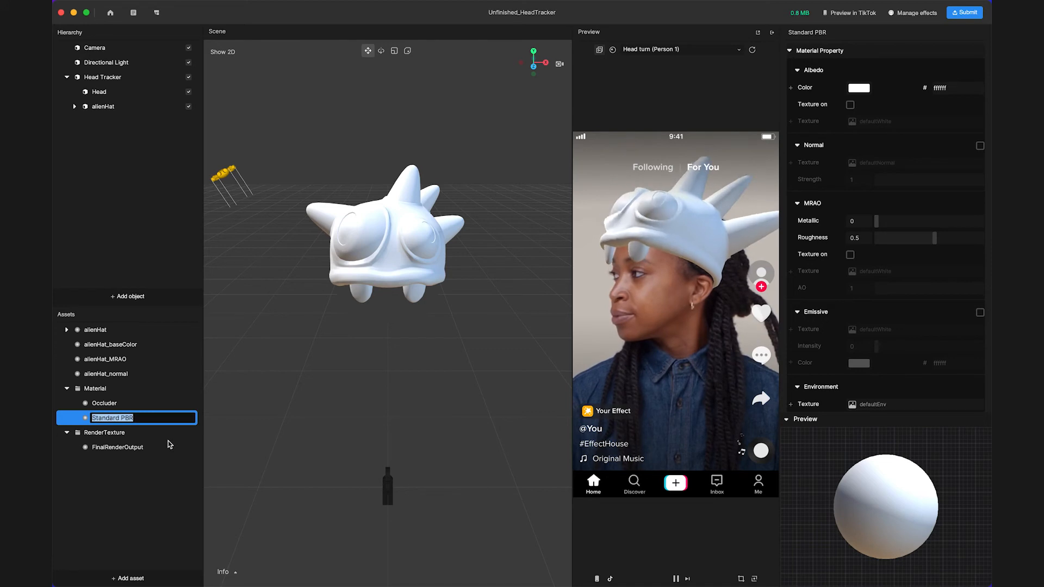
type("alienHat")
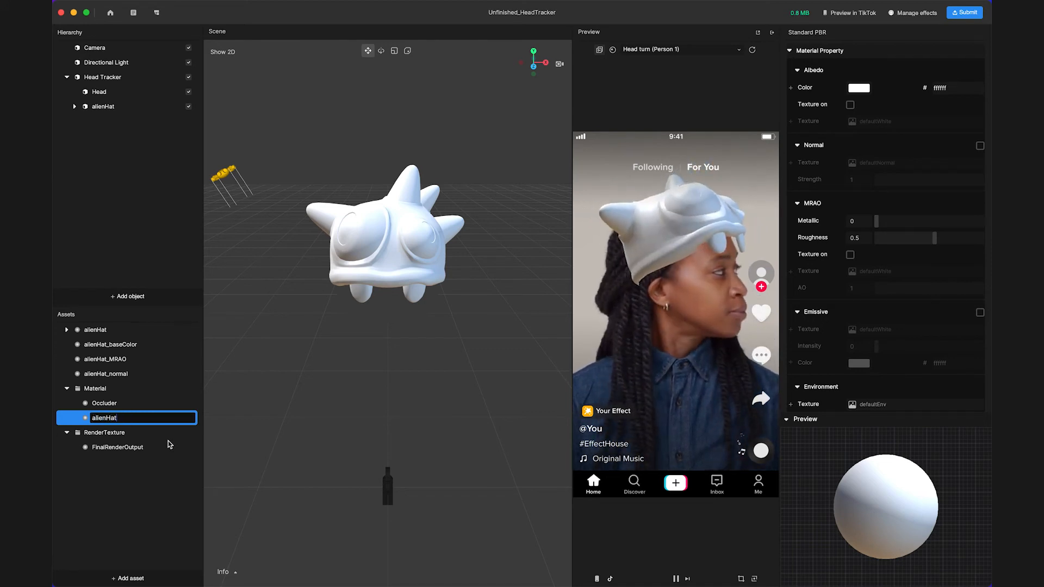
type("_mat")
key("Return")
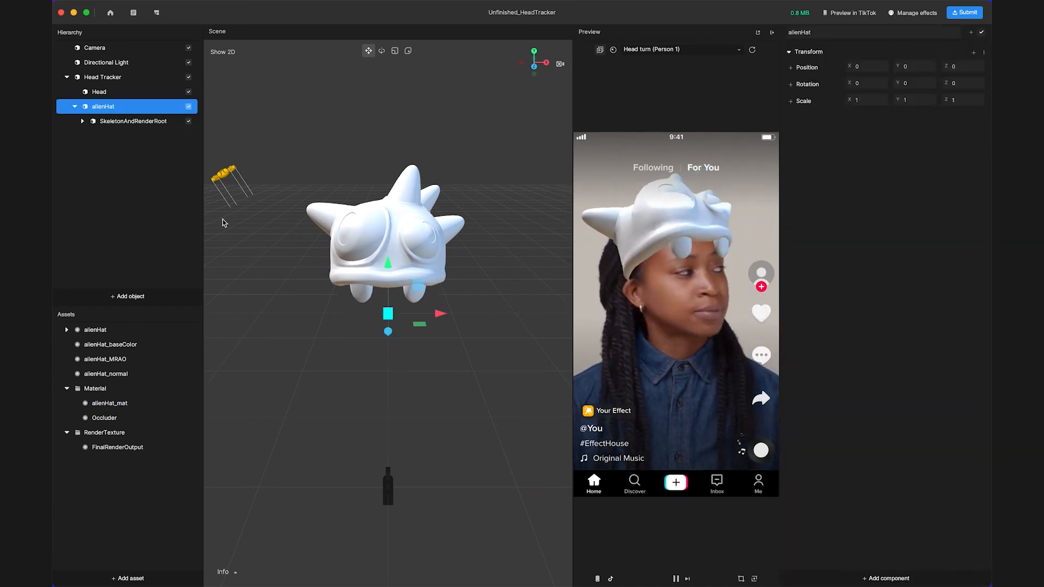
Assign the alienHat_mat material to the hatBase mesh under alienHat's SkeletonAndRenderRoot.
left_click(83, 122)
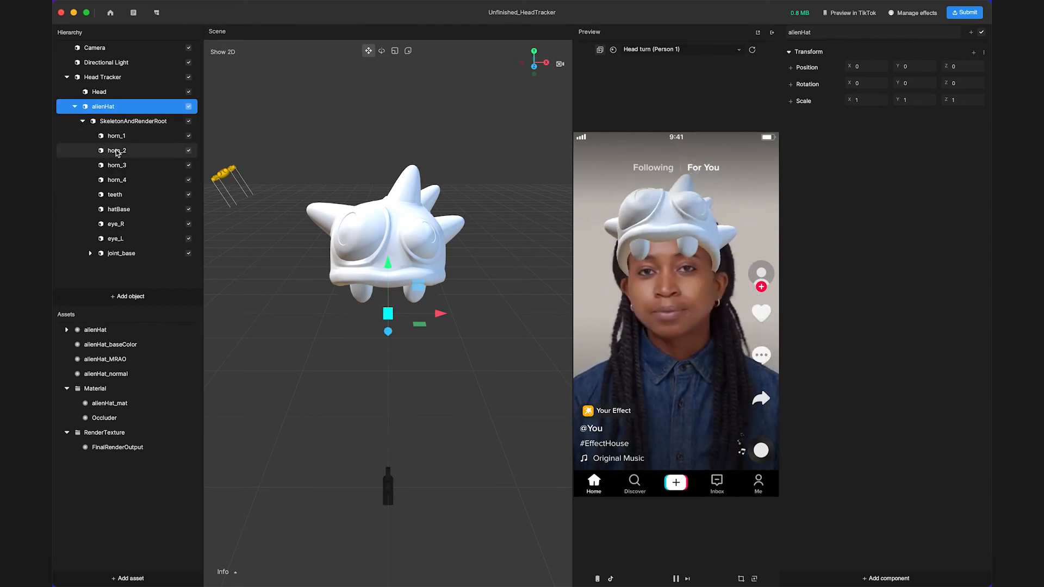
left_click(135, 210)
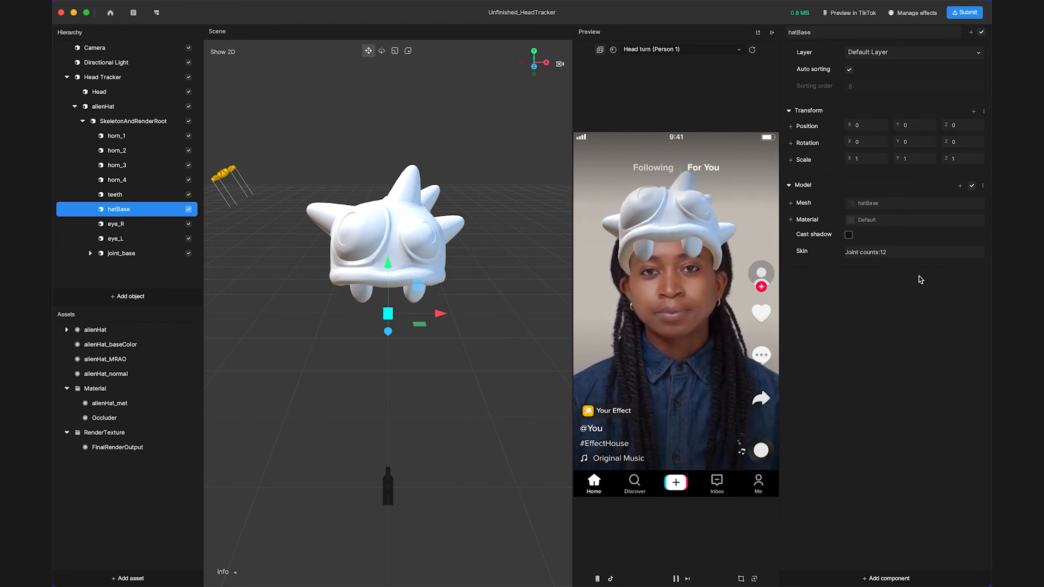
left_click(886, 225)
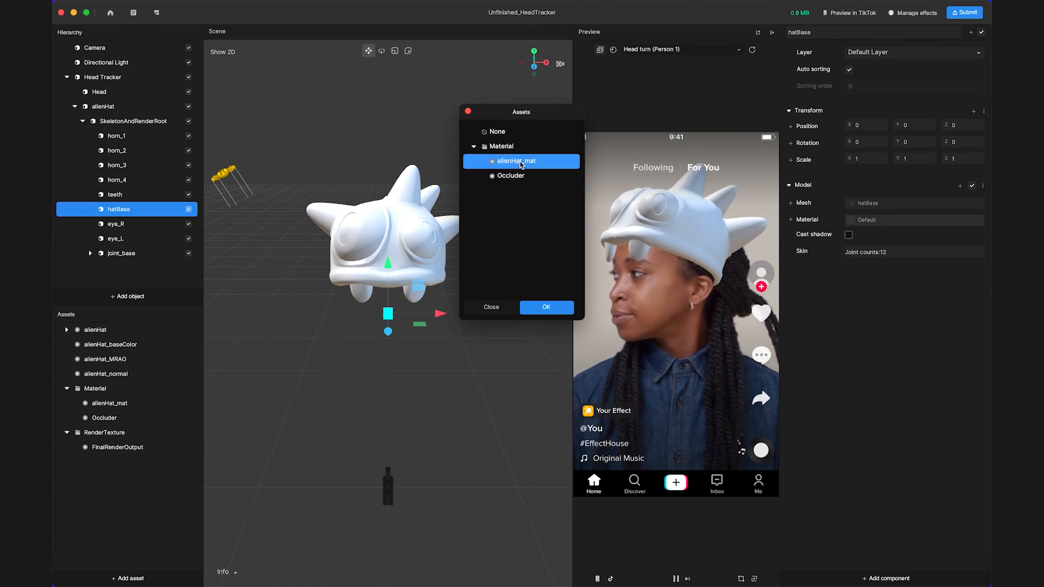
left_click(547, 308)
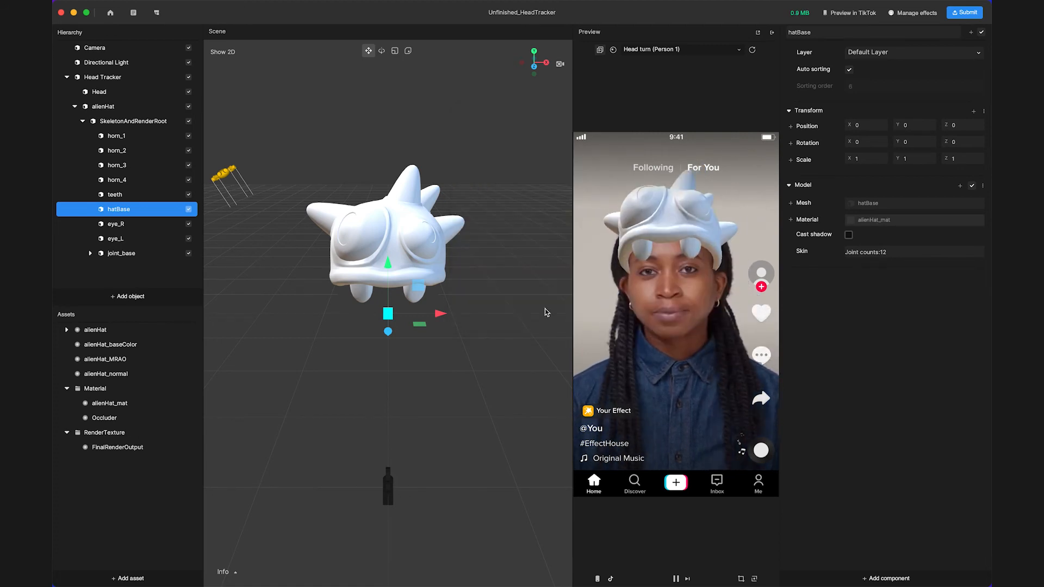
Assign the alienHat_mat material to the horn_1 and horn_2 meshes.
left_click(147, 135)
left_click(869, 220)
left_click(515, 162)
left_click(544, 308)
left_click(149, 150)
left_click(867, 219)
left_click(474, 146)
left_click(514, 161)
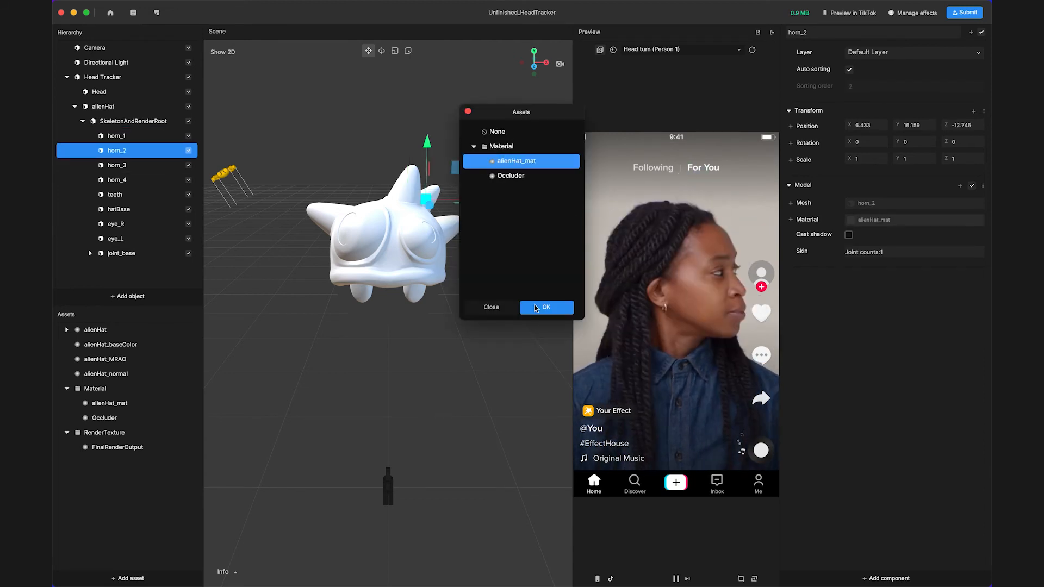
left_click(537, 308)
Assign the alienHat_mat material to the horn_3 and horn_4 meshes.
left_click(149, 165)
left_click(864, 219)
left_click(514, 162)
left_click(544, 308)
left_click(150, 180)
left_click(867, 220)
left_click(514, 162)
left_click(543, 307)
Assign the alienHat_mat material to the teeth mesh.
left_click(150, 195)
left_click(867, 219)
left_click(514, 162)
left_click(544, 308)
Assign the alienHat_mat material to the eye_R and eye_L meshes.
left_click(150, 224)
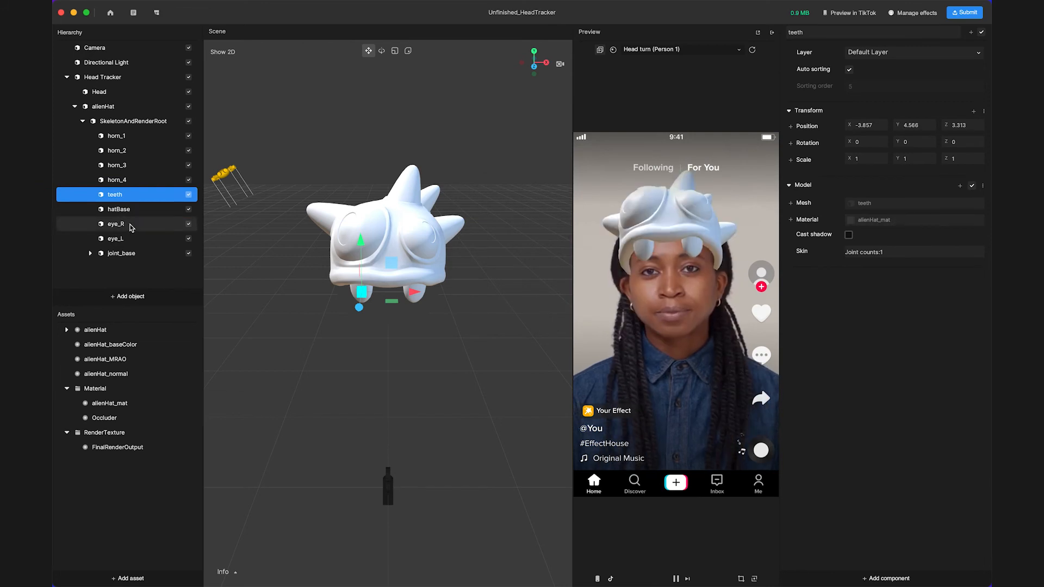
left_click(867, 219)
left_click(474, 146)
left_click(514, 162)
left_click(544, 308)
left_click(149, 238)
left_click(866, 220)
left_click(474, 146)
left_click(513, 162)
left_click(547, 308)
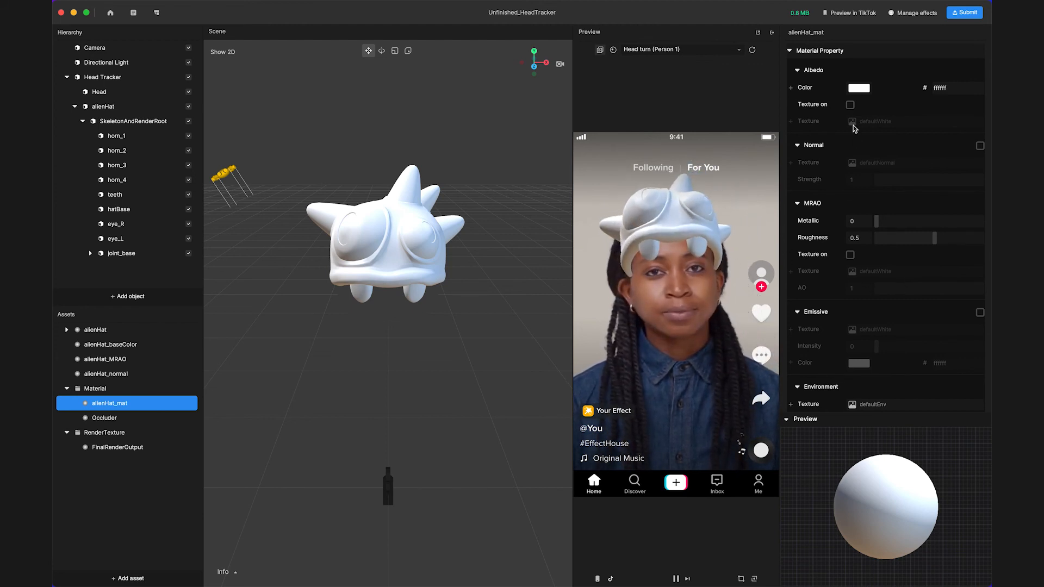
Enable the albedo texture of the alienHat_mat material and use alienHat_baseColor for it.
left_click(850, 106)
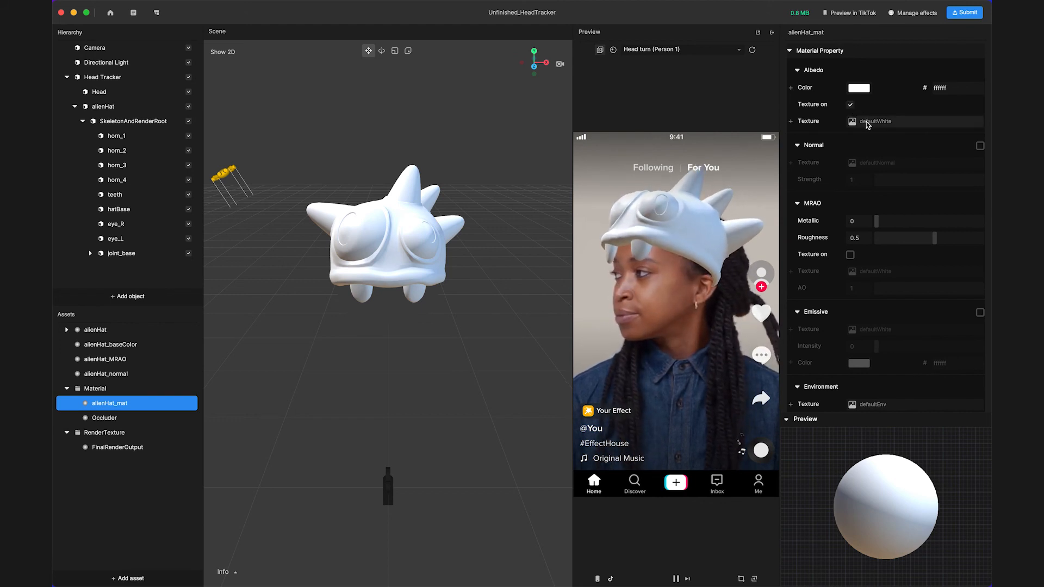
left_click(867, 122)
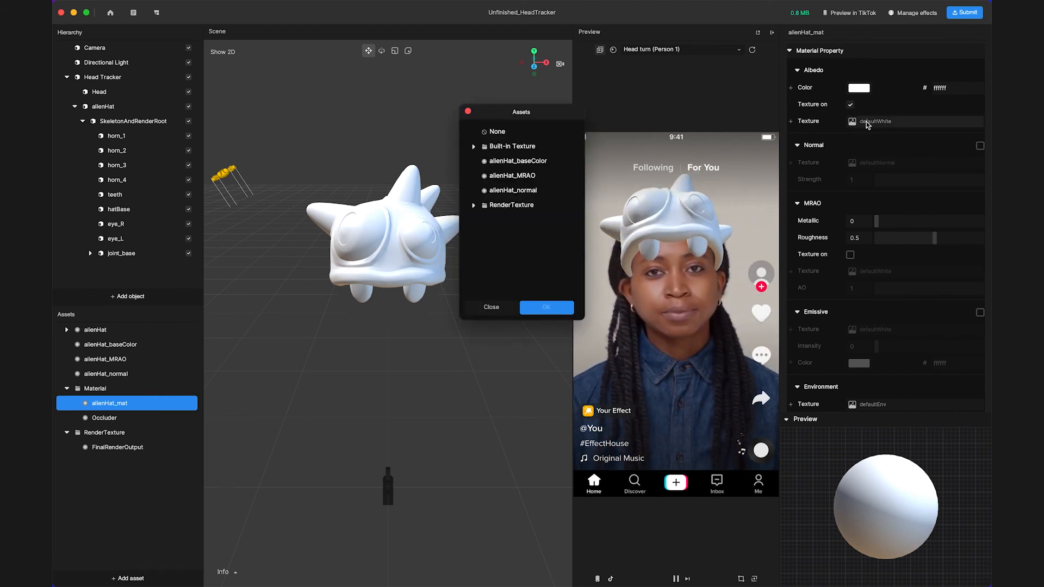
left_click(544, 161)
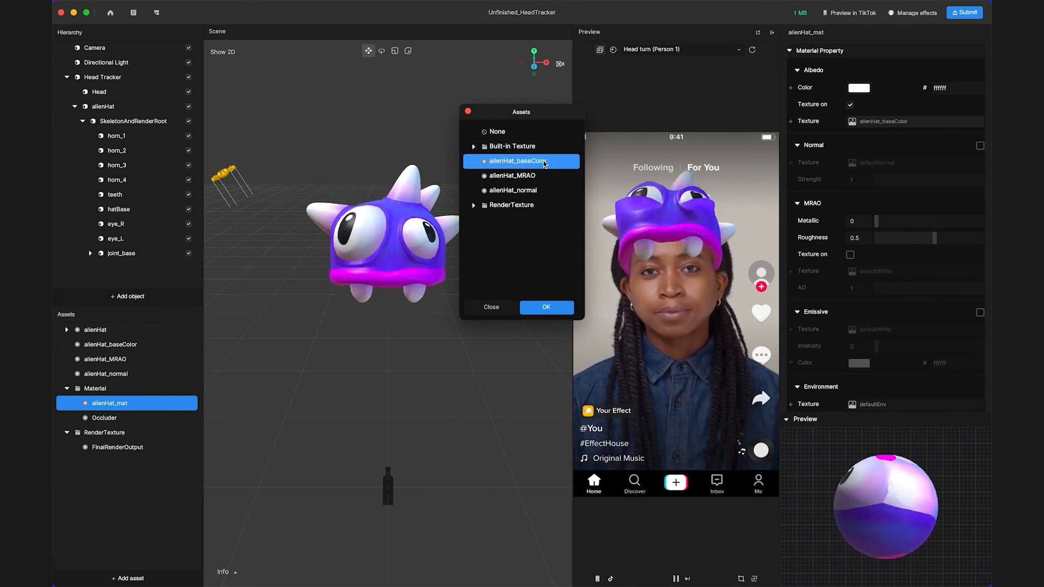
left_click(546, 307)
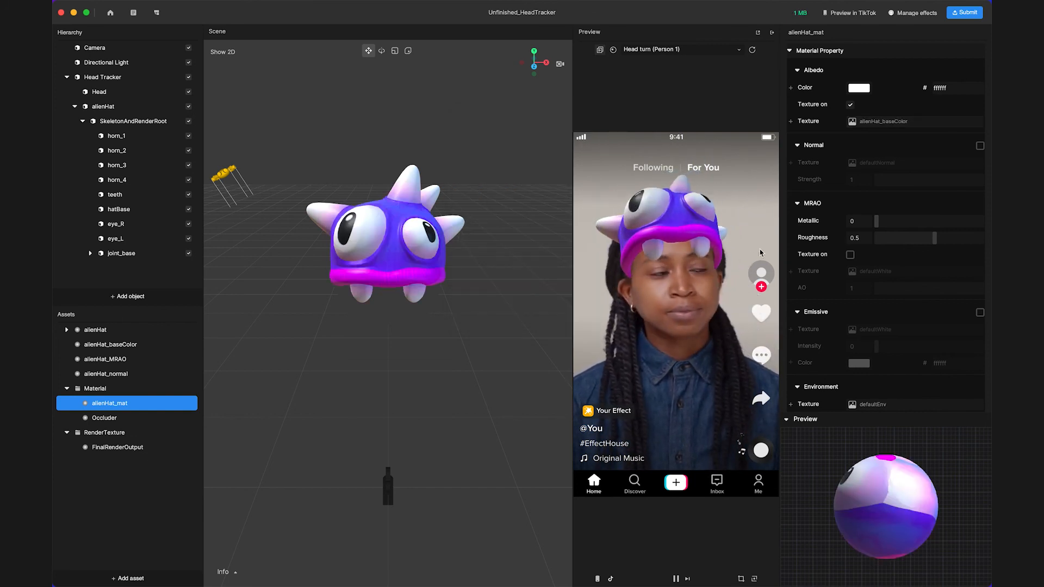
Enable the normal map of the alienHat_mat material and assign the alienHat_normal texture to it.
left_click(980, 146)
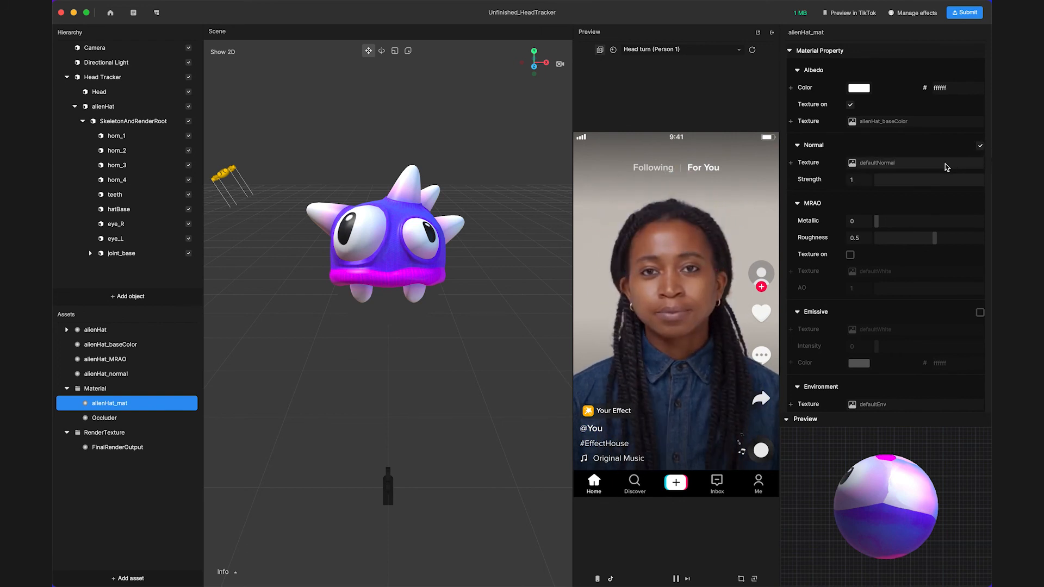
left_click(913, 163)
left_click(538, 191)
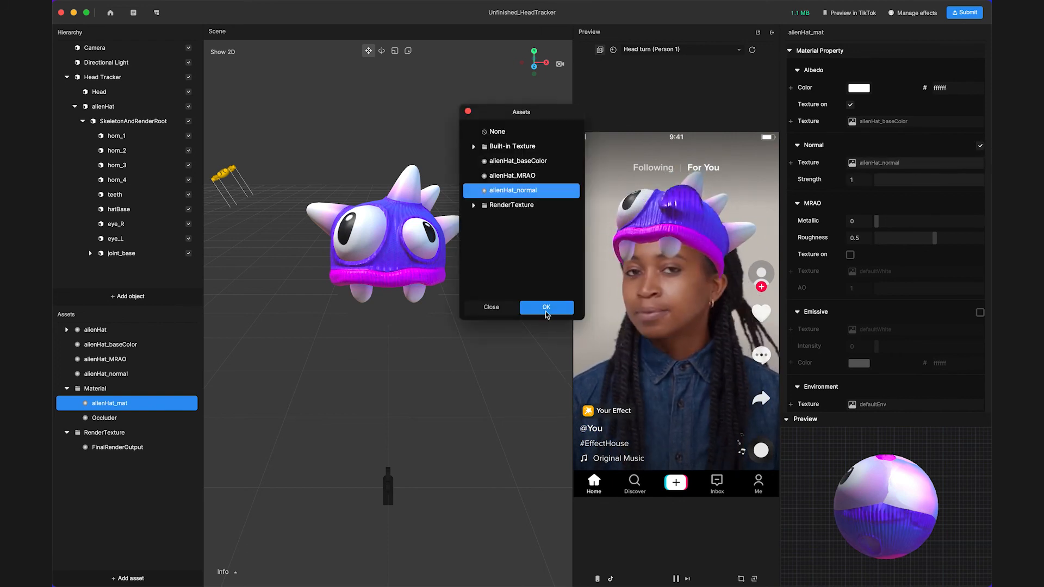
left_click(546, 307)
Turn on the MRAO texture of the alienHat_mat material and assign alienHat_MRAO to it.
left_click(850, 255)
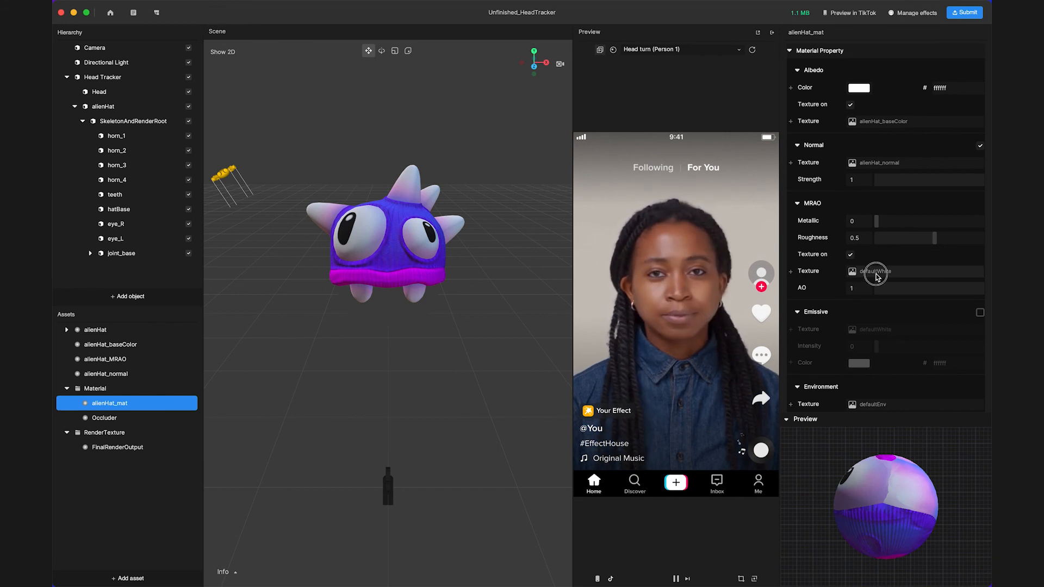
left_click(913, 271)
left_click(547, 178)
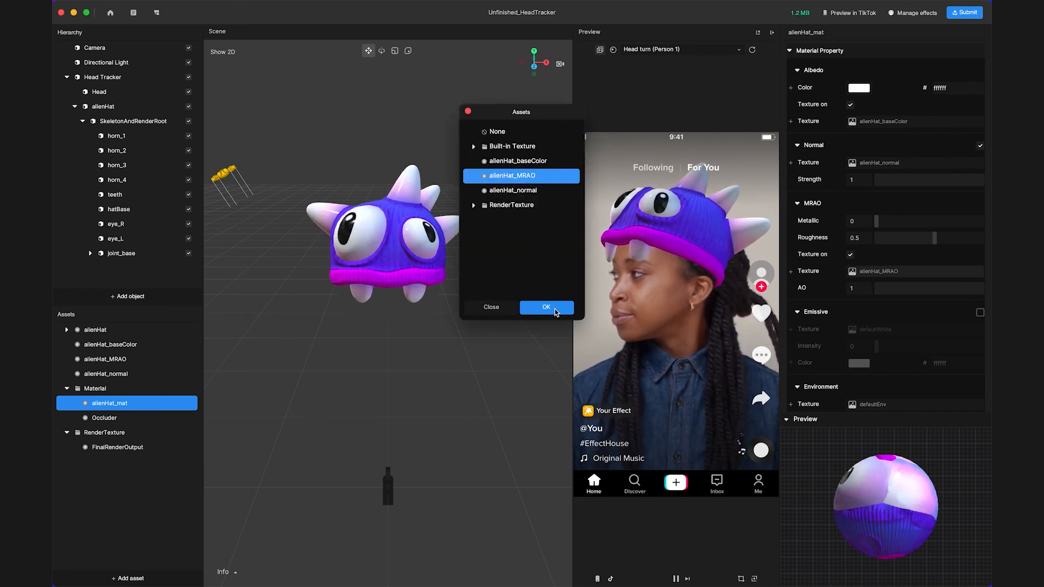
left_click(554, 308)
Raise the alienHat_mat material's metallic value to about 0.135 and restart the effect preview.
left_click_drag(876, 221, 891, 221)
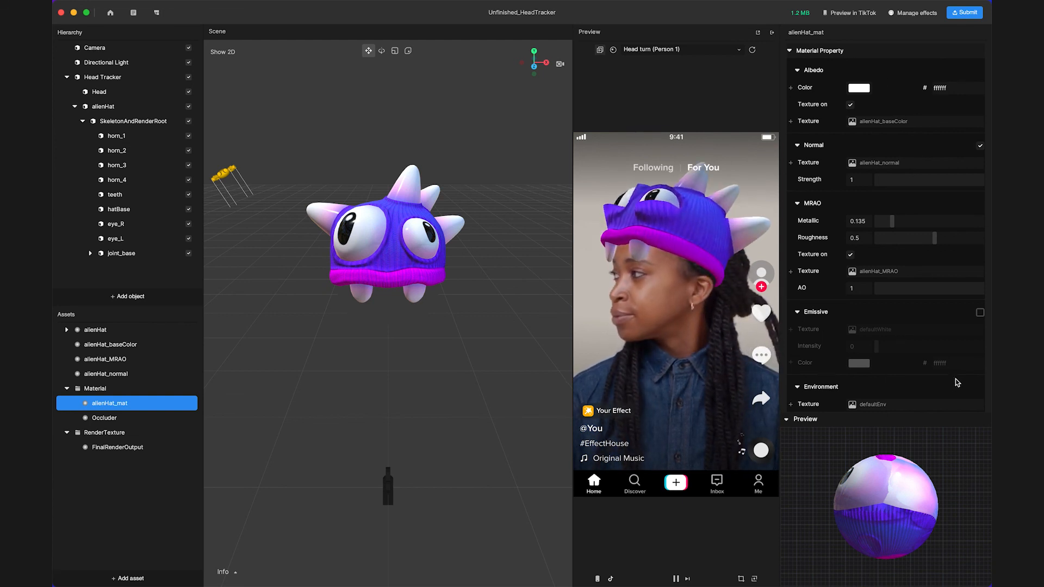
left_click(752, 50)
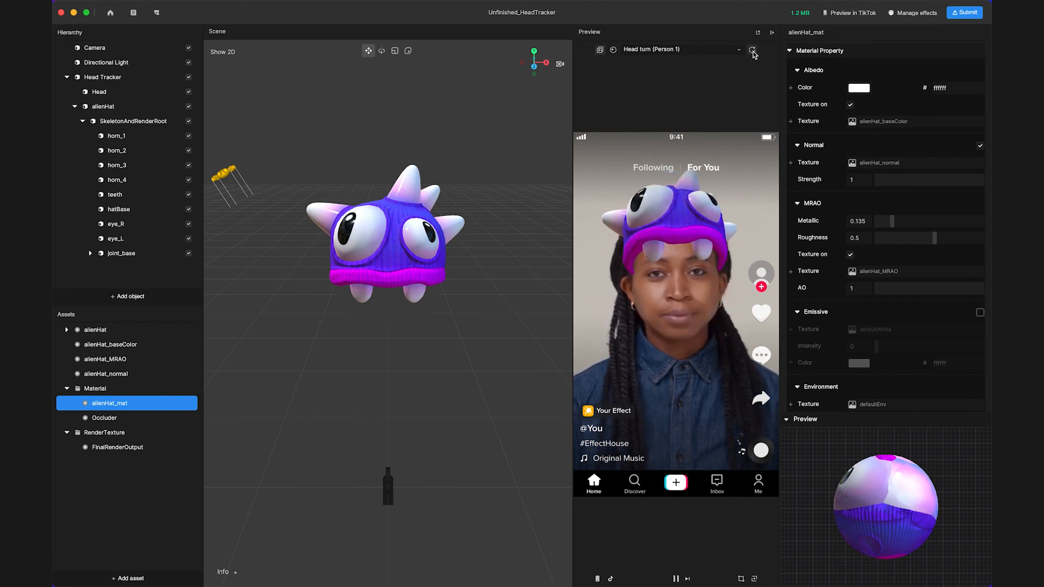